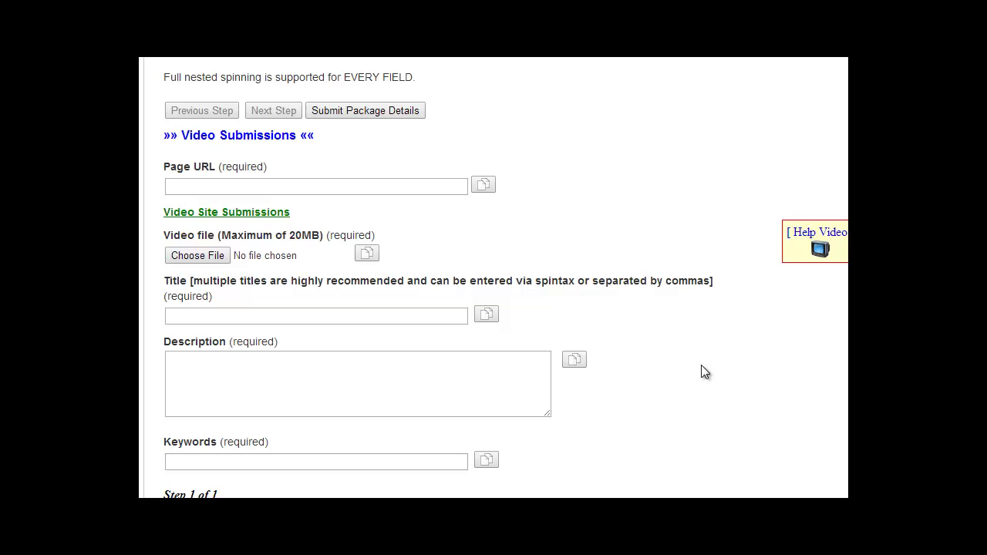
- Place the cursor in the Page URL field
left_click(220, 188)
- Open Build Spin Text for the Page URL, then cancel it without adding variations
left_click(484, 184)
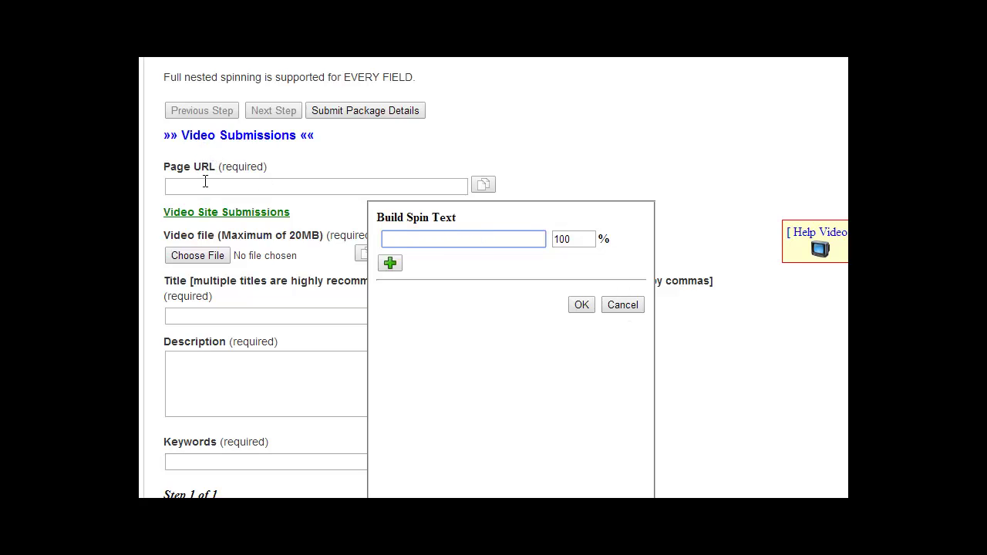
left_click(623, 306)
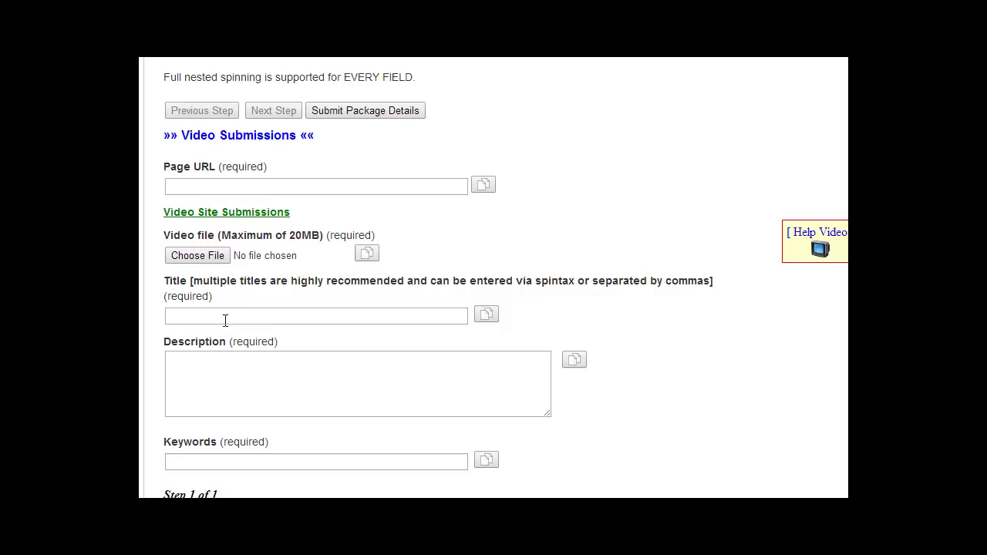
left_click(494, 316)
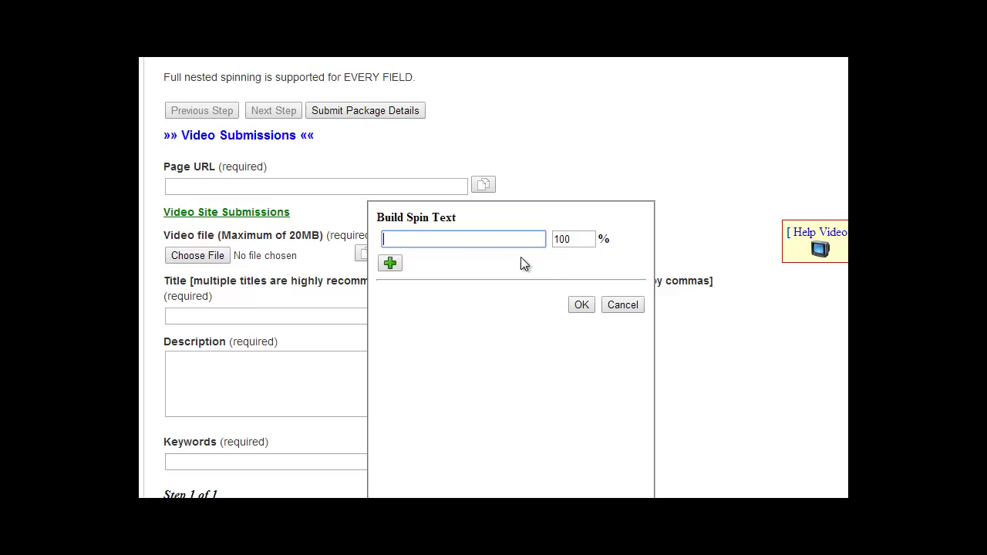
left_click(399, 264)
left_click(395, 291)
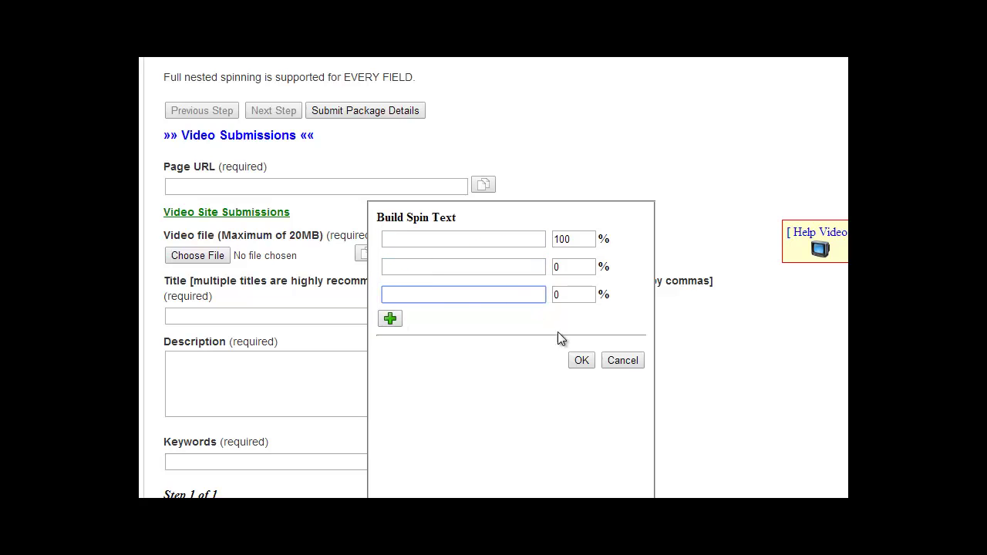
left_click(624, 360)
scroll(204, 343, "down", 1)
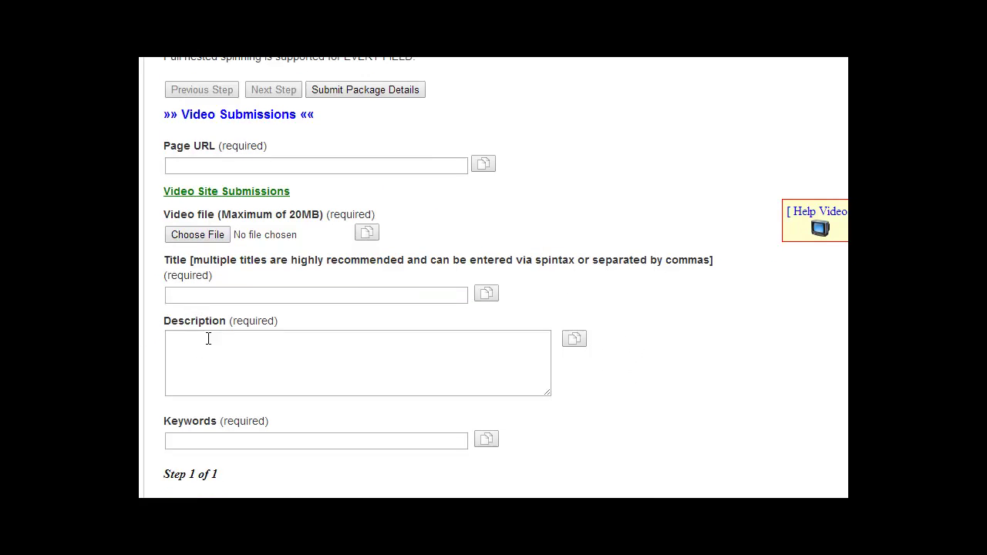
left_click(229, 363)
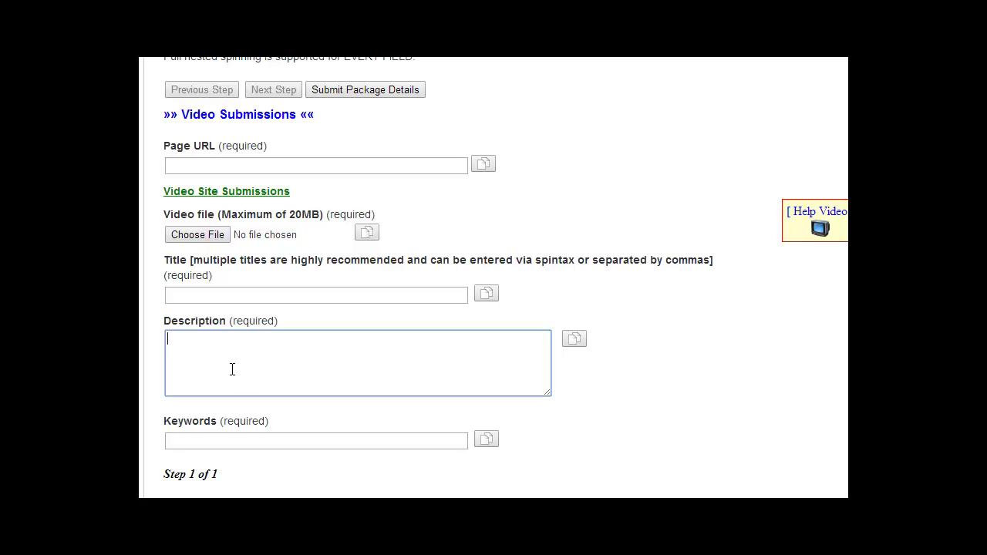
type("Click here to signup")
type(": http://www.RankCrew.com")
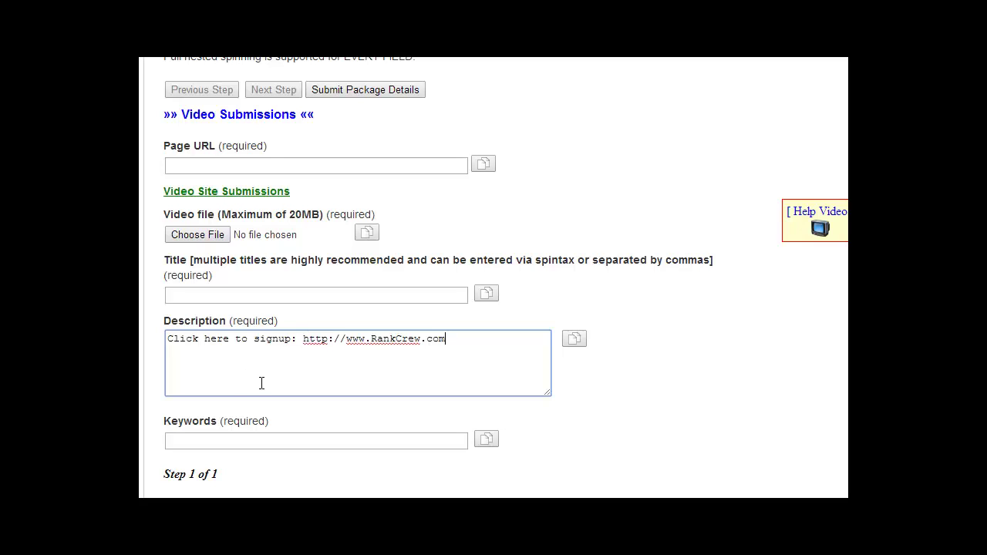
type("/")
left_click_drag(164, 320, 283, 322)
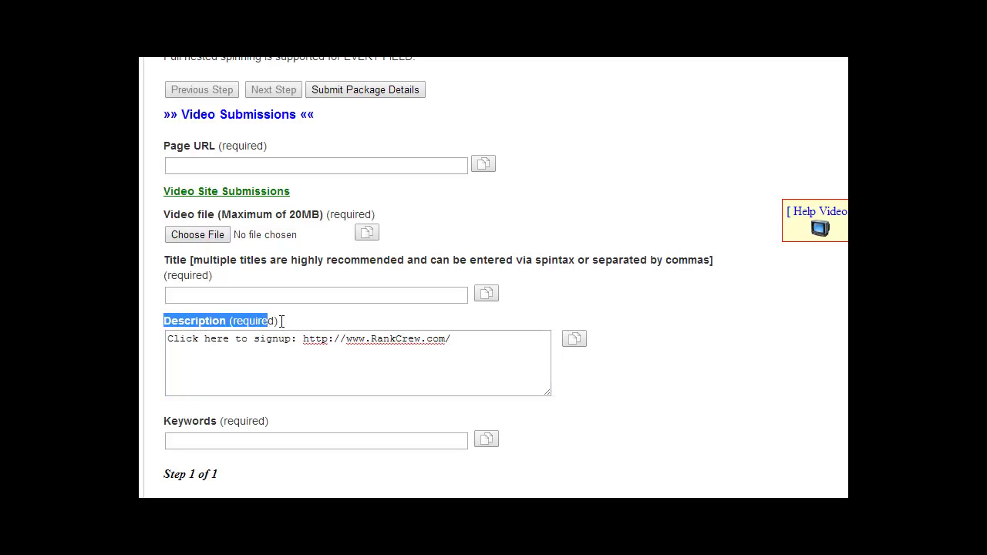
left_click(324, 367)
left_click_drag(463, 360, 302, 347)
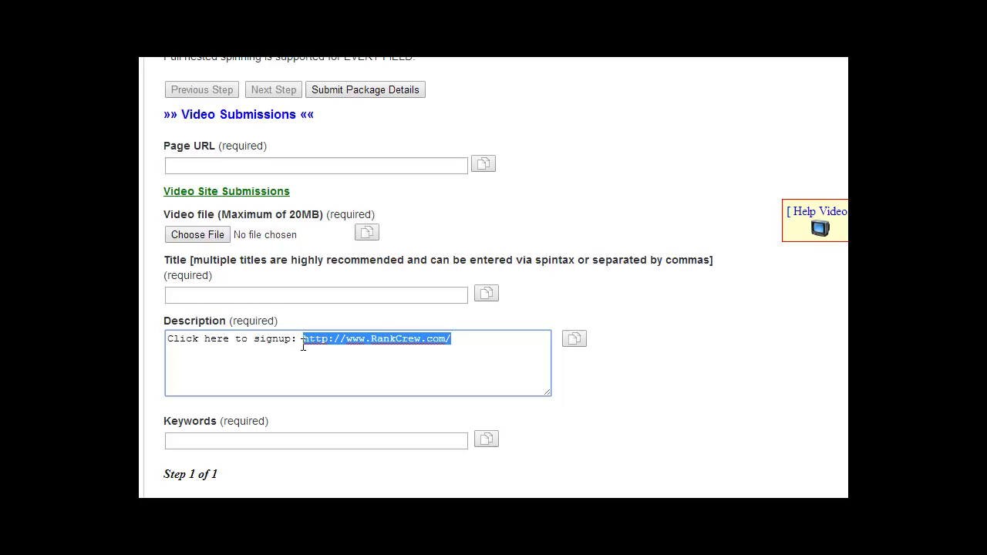
left_click(194, 165)
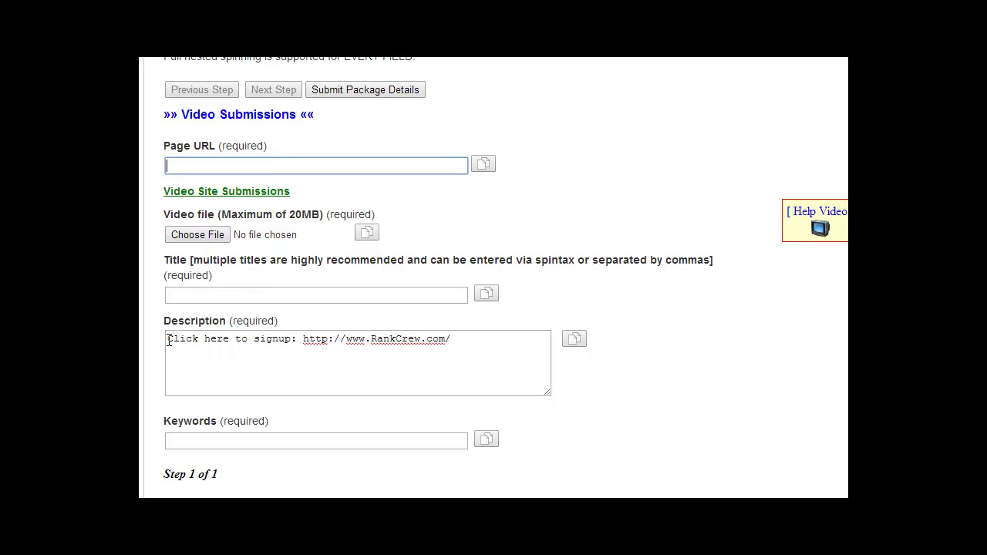
left_click_drag(168, 339, 502, 341)
left_click(489, 355)
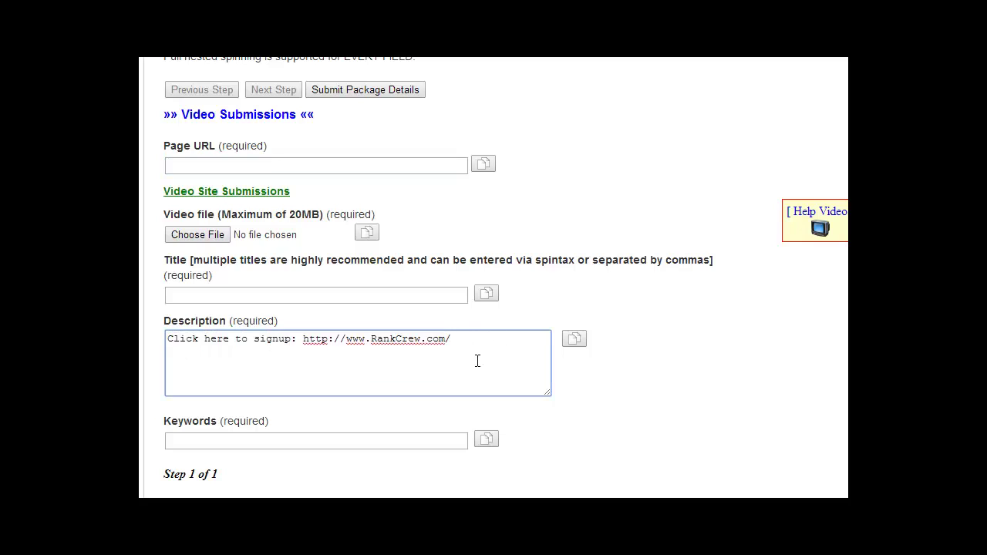
left_click(307, 439)
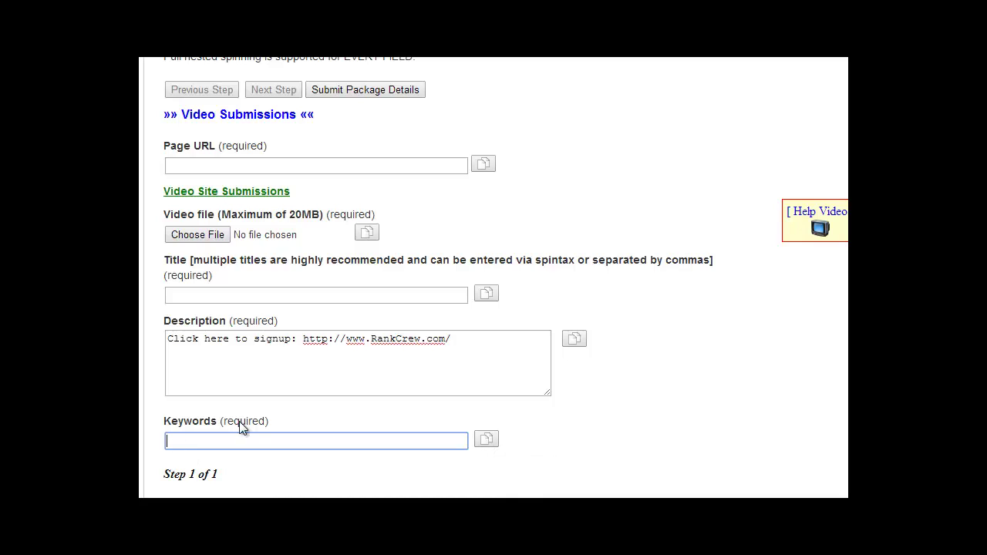
left_click(576, 341)
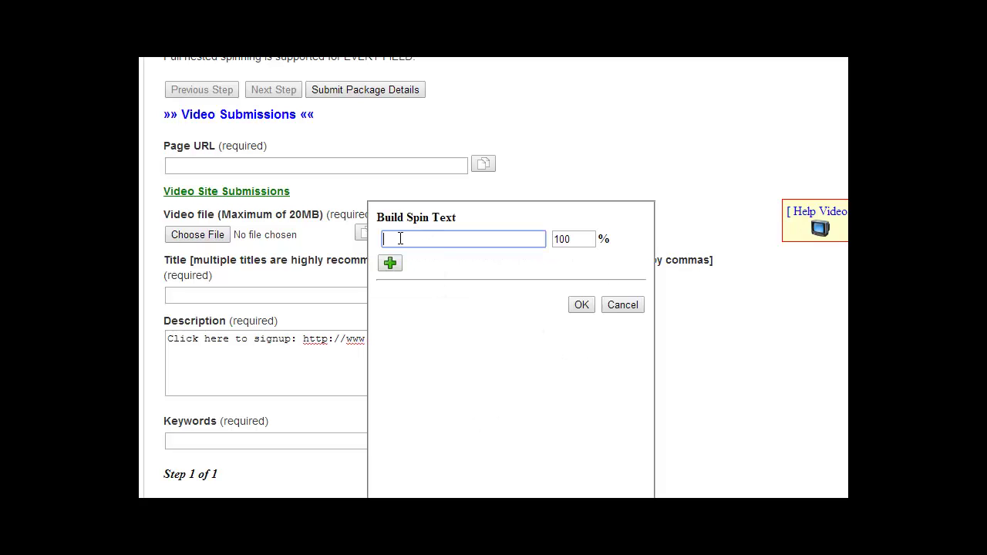
left_click(578, 233)
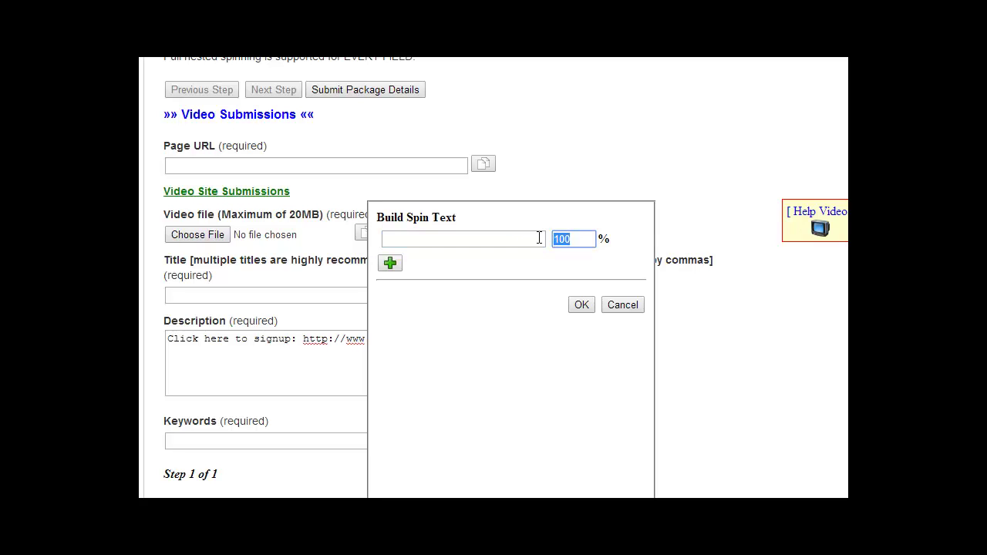
left_click(391, 264)
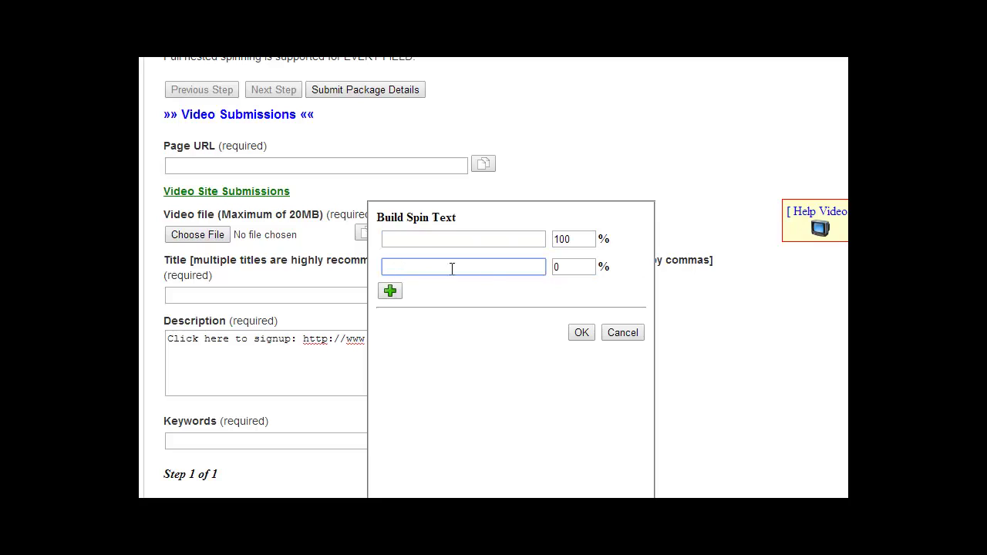
left_click(566, 270)
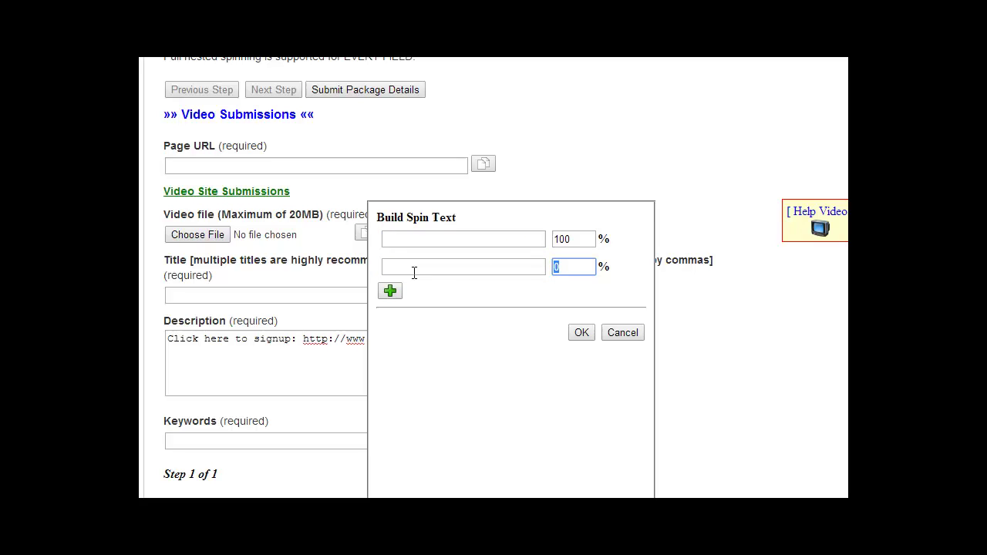
left_click(621, 333)
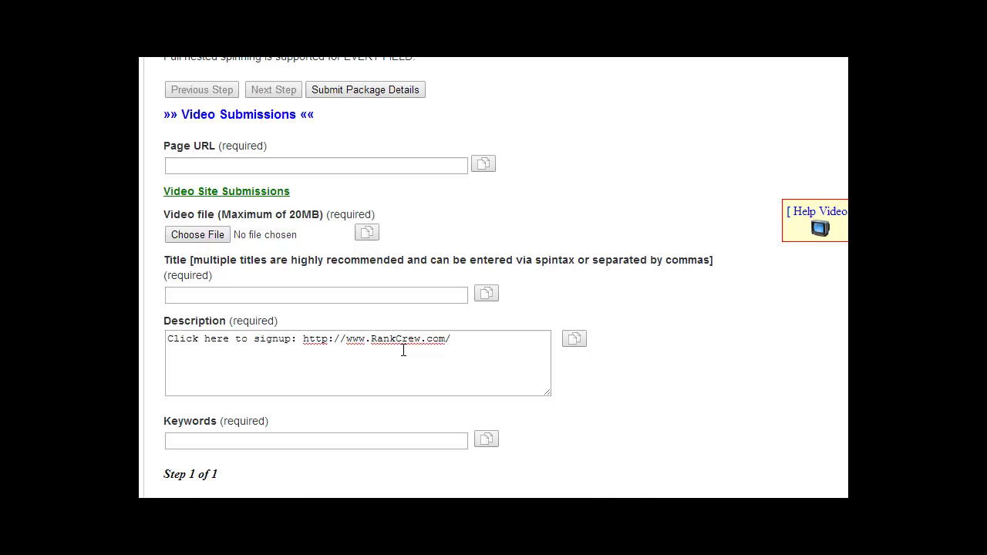
left_click(302, 299)
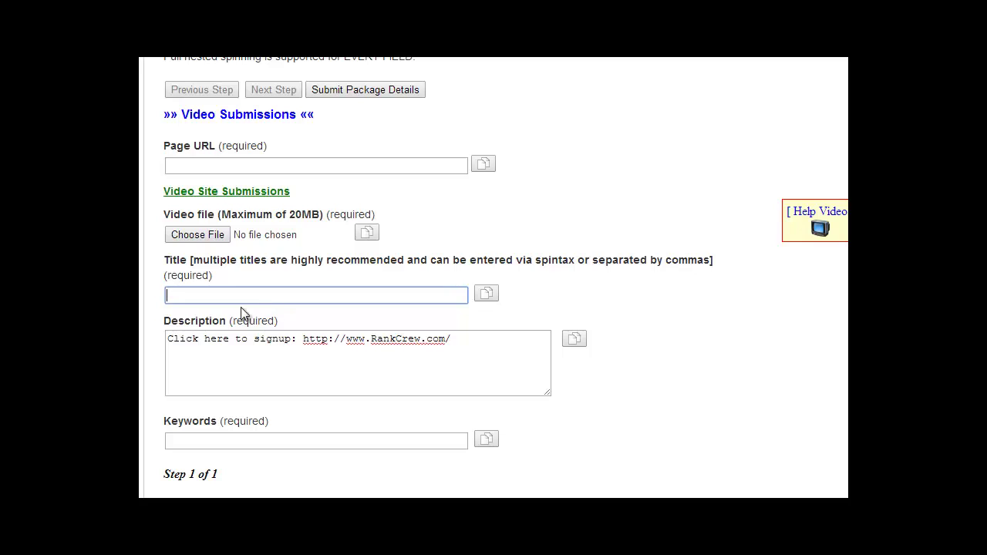
- Insert Title spintax {test1|test2} via Build Spin Text, with test1 weighted 50%
left_click(196, 299)
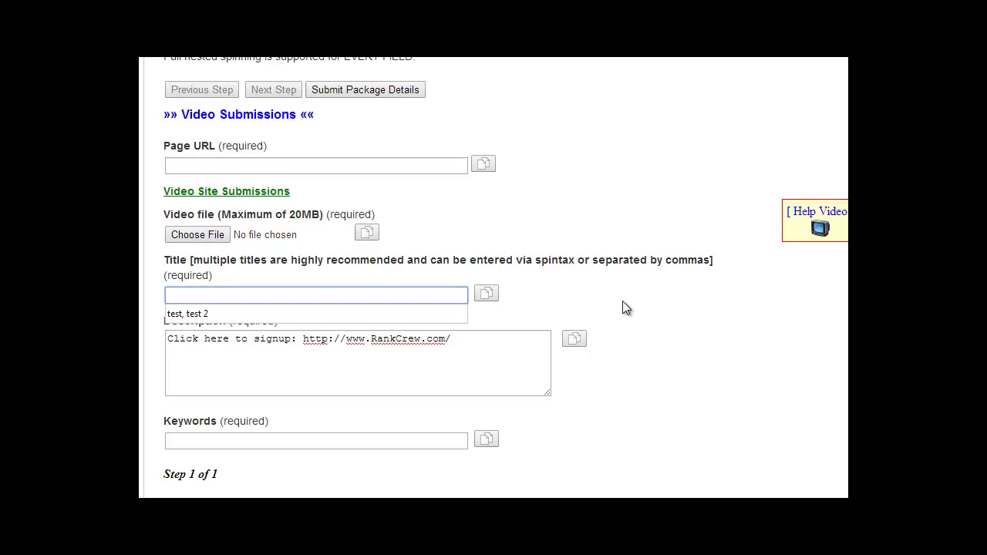
left_click(487, 294)
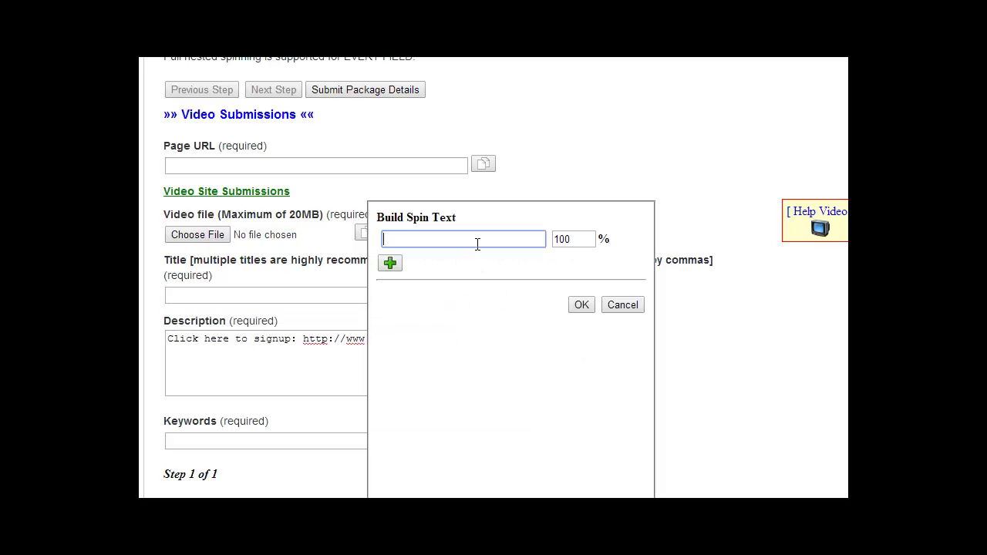
type("test1")
double_click(559, 239)
type("50")
left_click(394, 264)
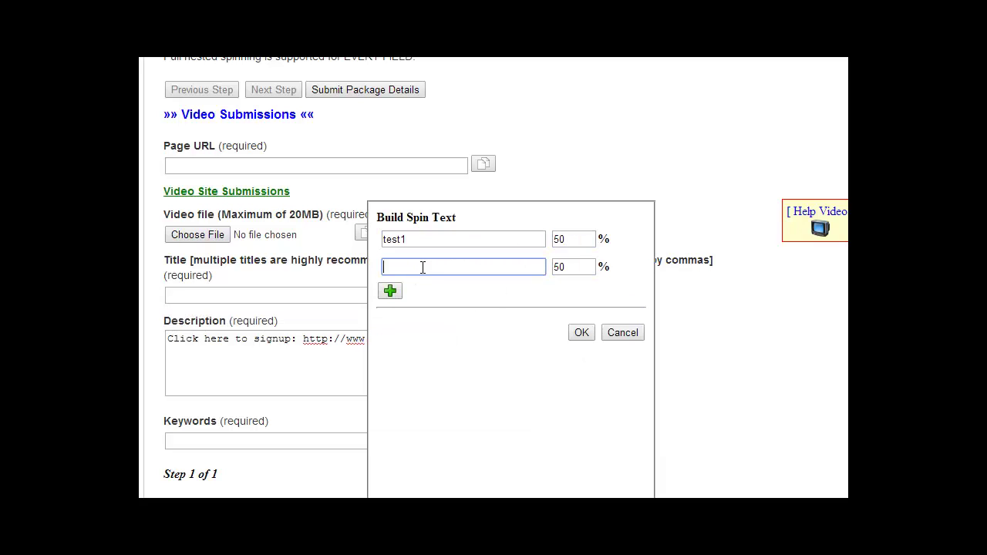
type("test2")
key("Return")
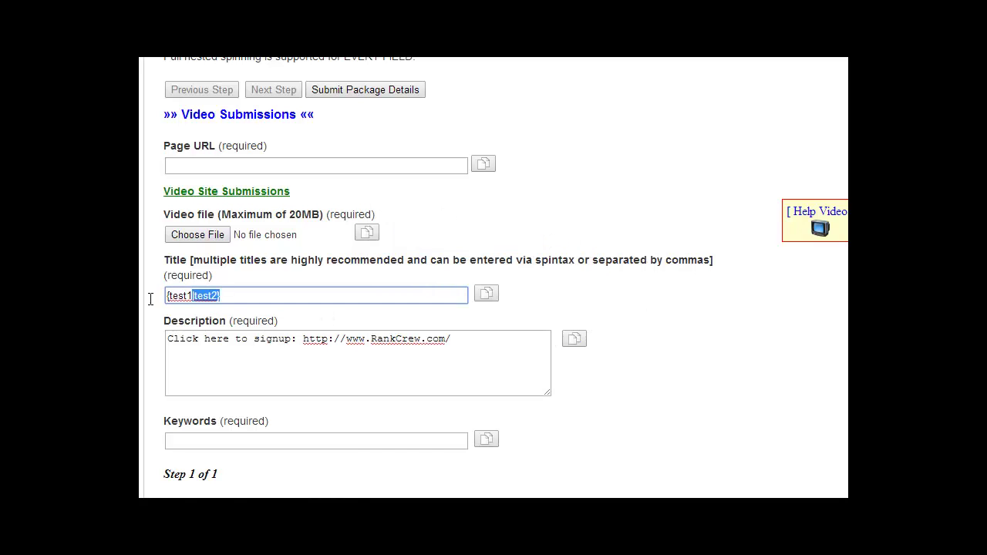
left_click_drag(150, 299, 188, 299)
- Select and delete the whole {test1|test2} text so the Title field is blank
left_click(319, 299)
left_click_drag(173, 297, 239, 293)
left_click_drag(169, 298, 192, 298)
left_click_drag(233, 302, 154, 307)
key("Delete")
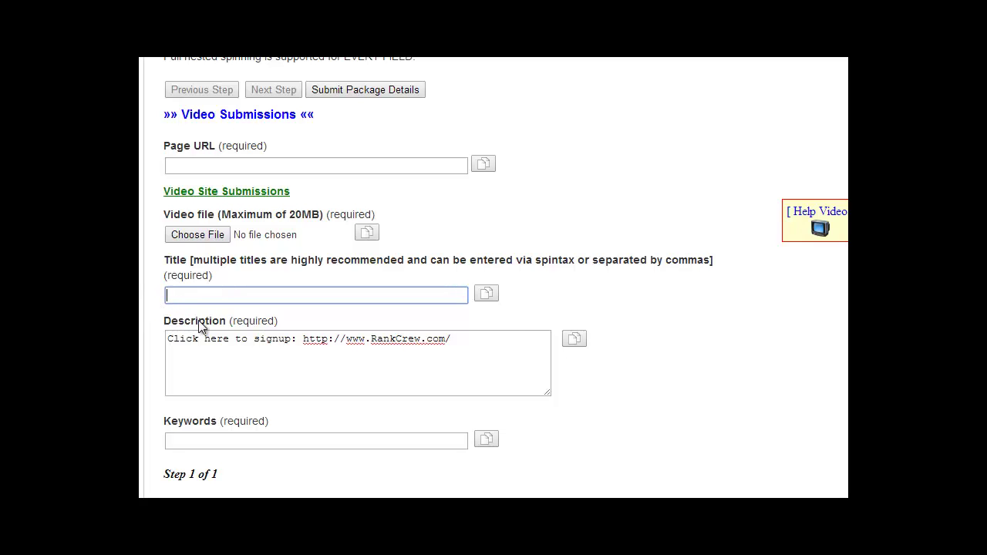
left_click(202, 343)
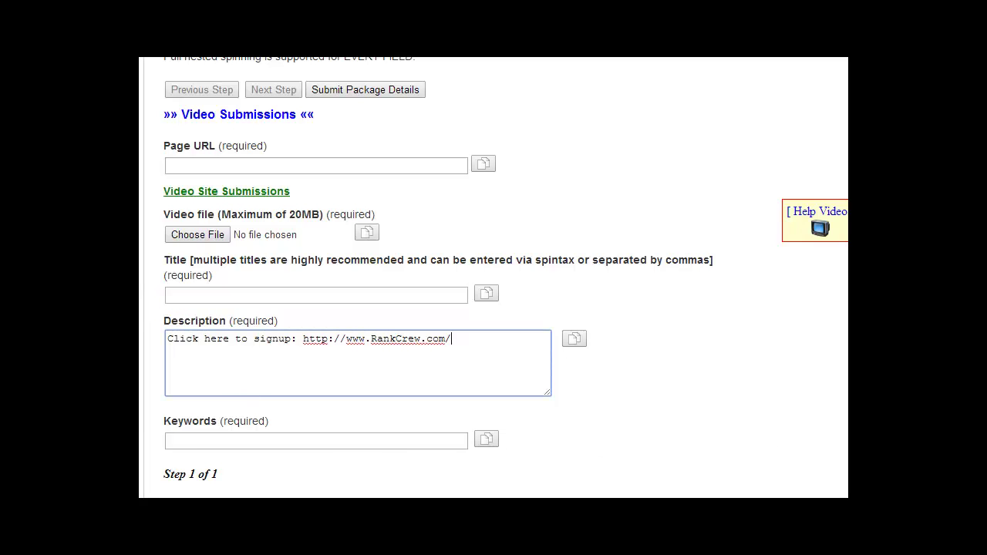